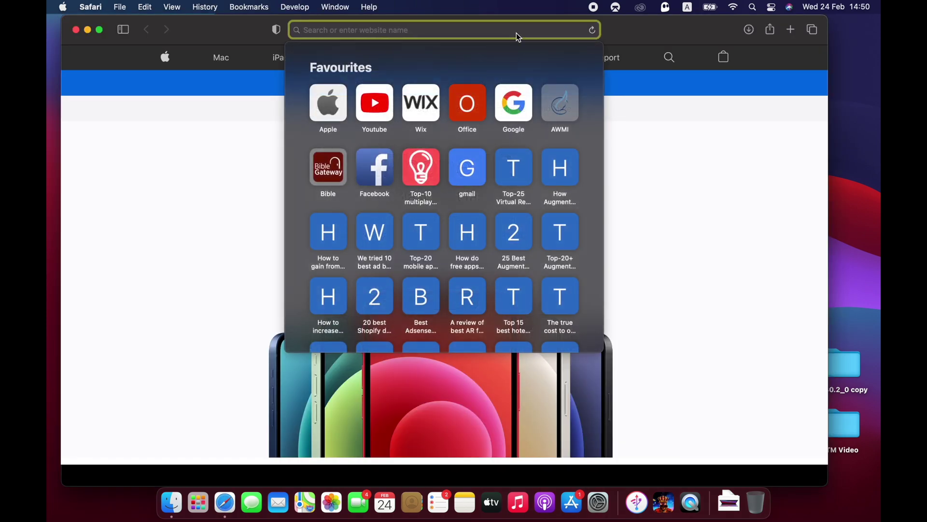
Step: Search Google for 'download imazing' and open the imazing.com site
{"action": "type", "text": "download"}
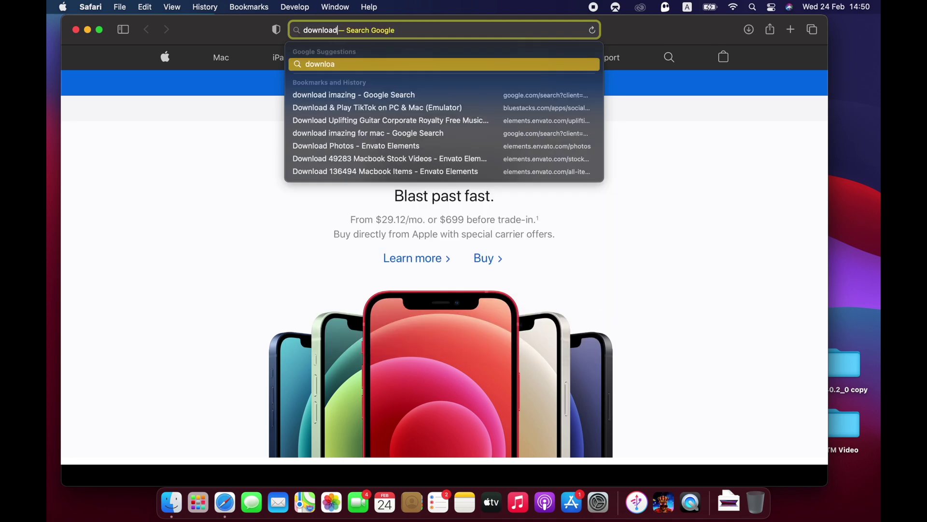
{"action": "type", "text": " imazing"}
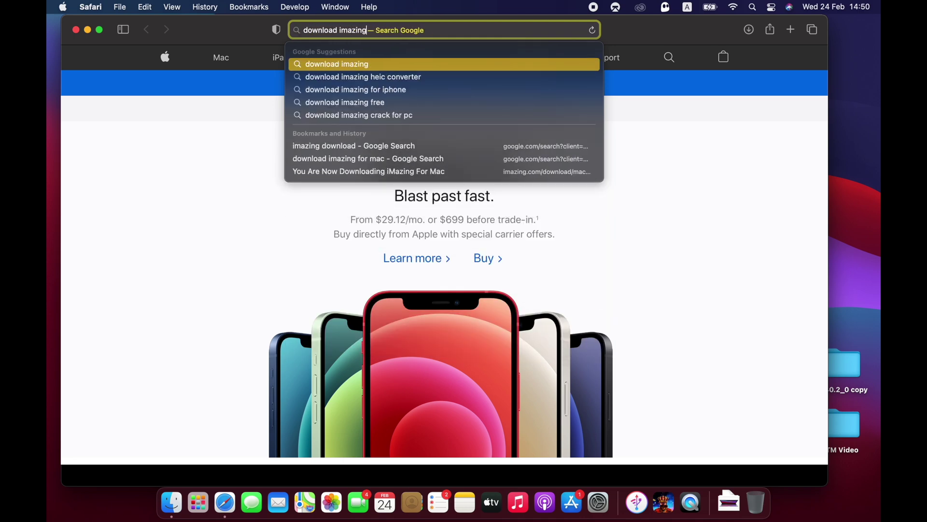
{"action": "key", "text": "Return"}
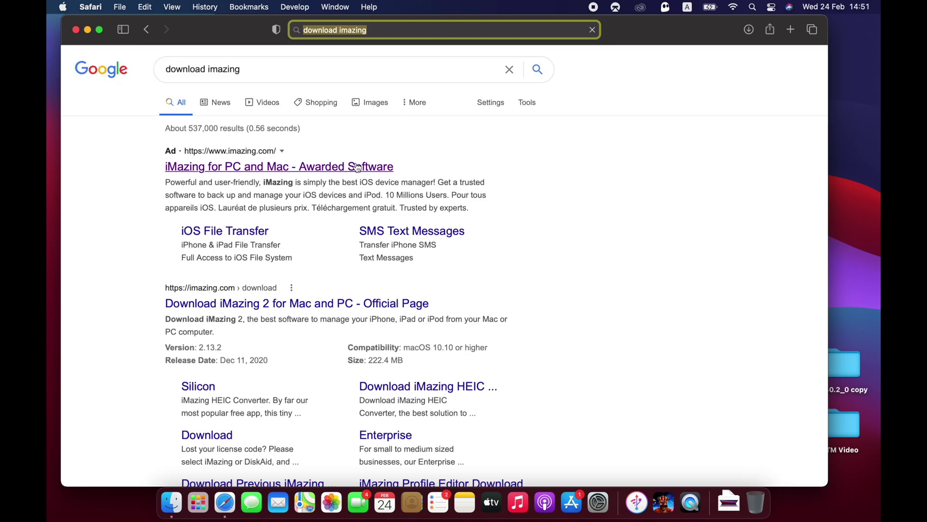
{"action": "left_click", "coordinate": [335, 170]}
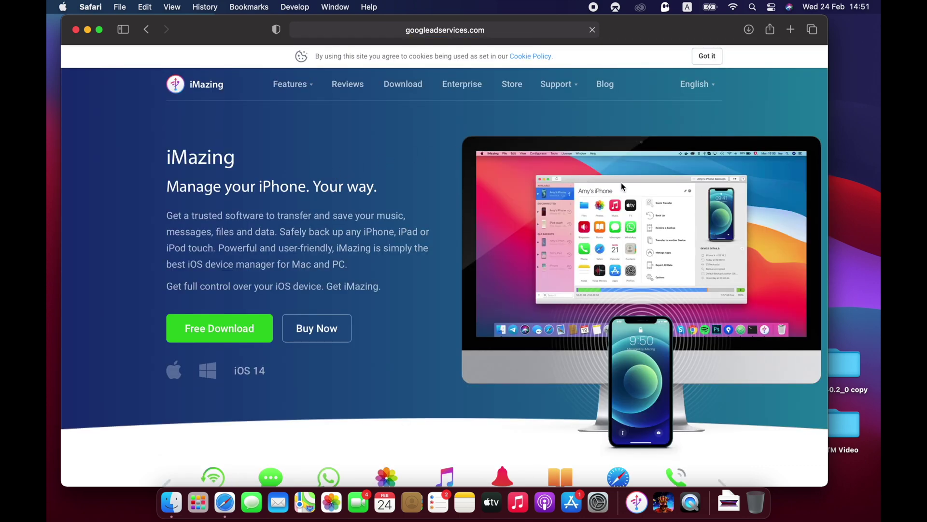
Step: Download the iMazing2forMac.dmg installer to the Desktop and close the Safari window
{"action": "left_click", "coordinate": [233, 327]}
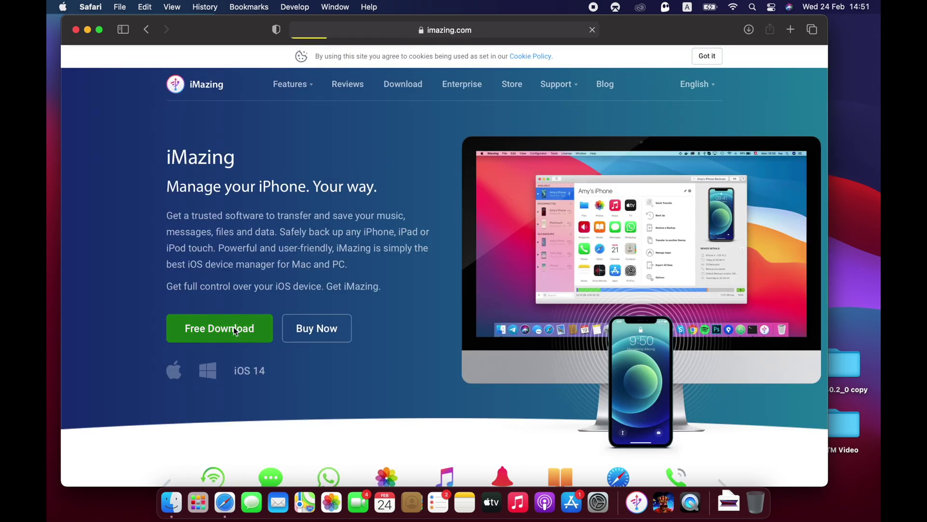
{"action": "scroll", "coordinate": [632, 236], "scroll_direction": "down", "scroll_amount": 2}
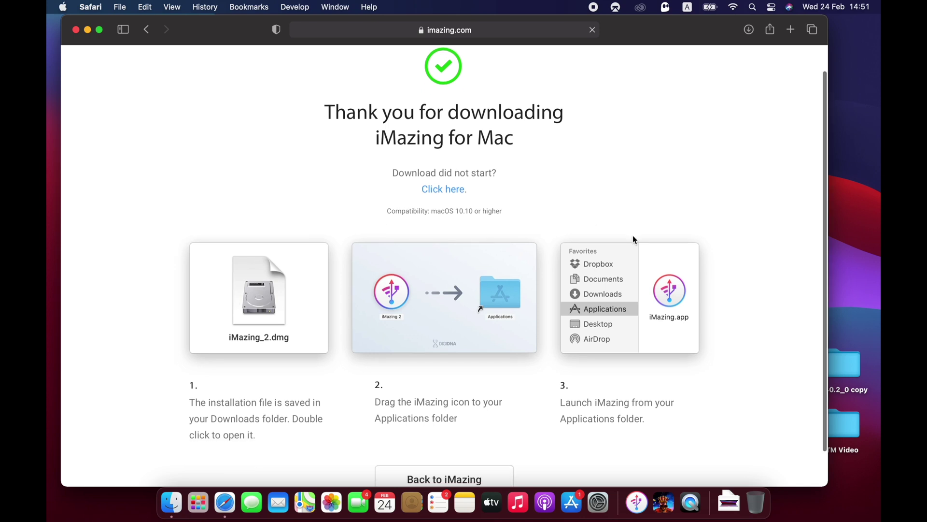
{"action": "left_click", "coordinate": [439, 191]}
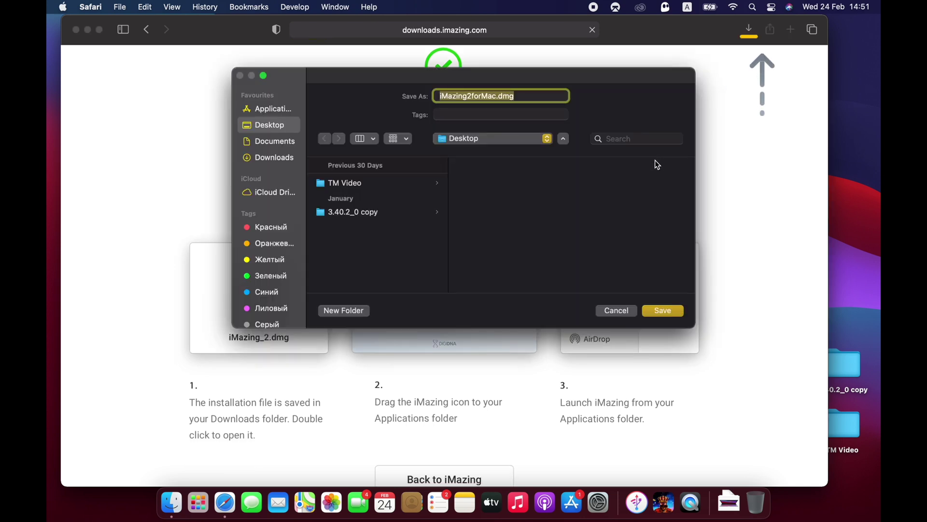
{"action": "left_click", "coordinate": [662, 312]}
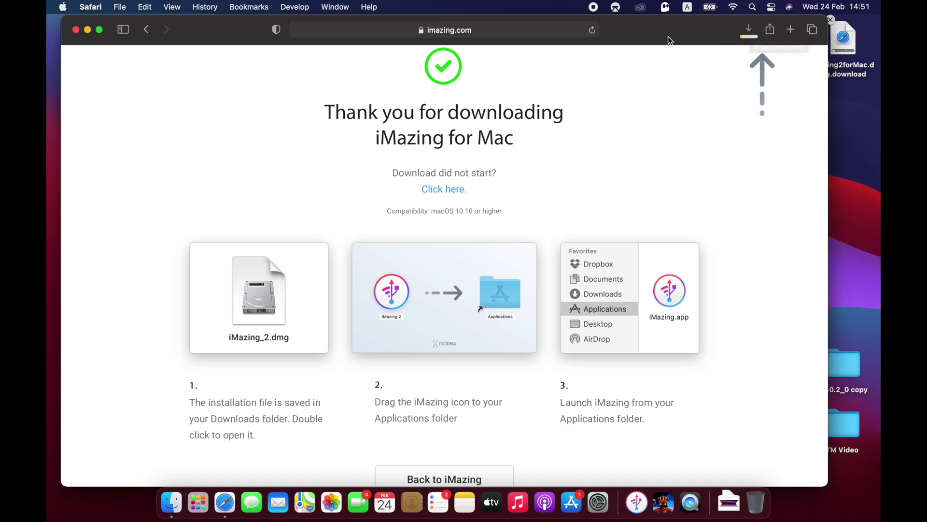
{"action": "left_click_drag", "start_coordinate": [225, 38], "coordinate": [228, 100]}
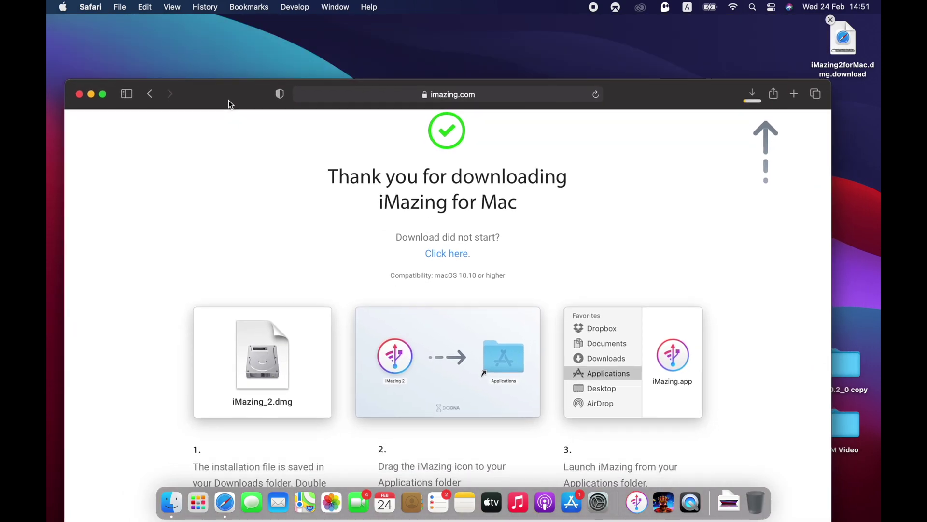
{"action": "left_click", "coordinate": [79, 94]}
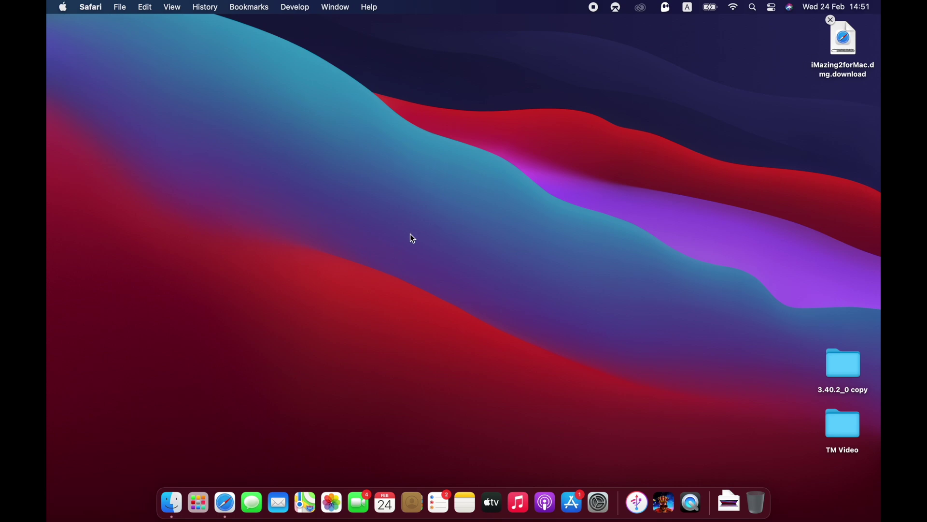
Step: Launch iMazing from Launchpad so its Welcome window appears
{"action": "key", "text": "F4"}
{"action": "scroll", "coordinate": [351, 213], "scroll_direction": "left", "scroll_amount": 3}
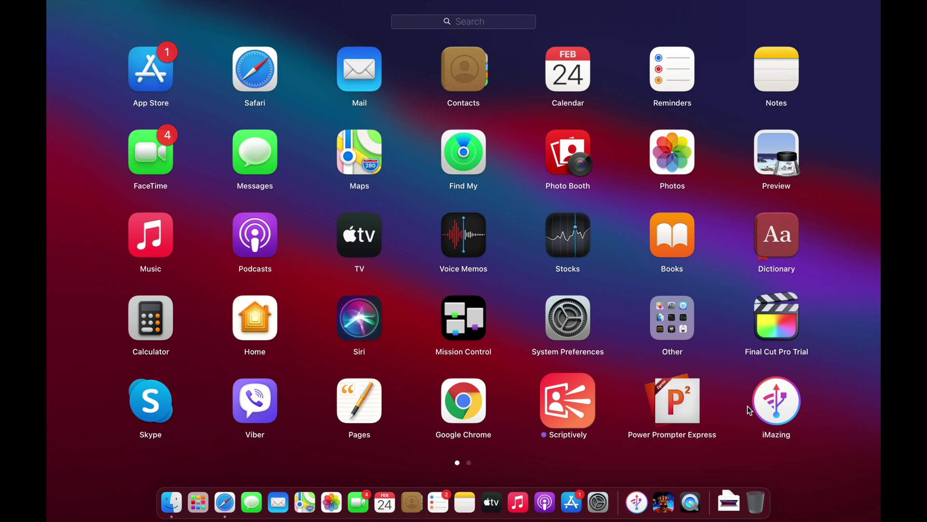
{"action": "left_click", "coordinate": [778, 404]}
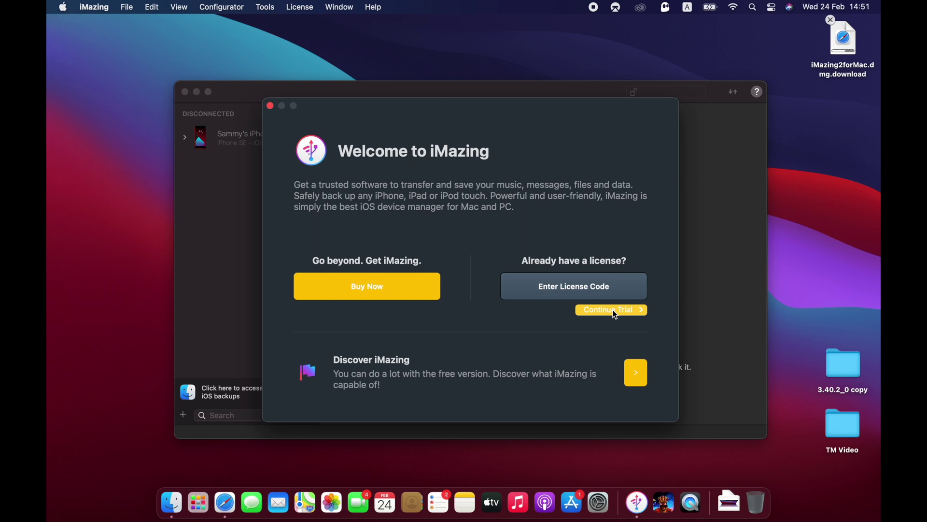
Step: Continue the iMazing trial and browse the connected iPhone SE's app categories
{"action": "left_click", "coordinate": [614, 311]}
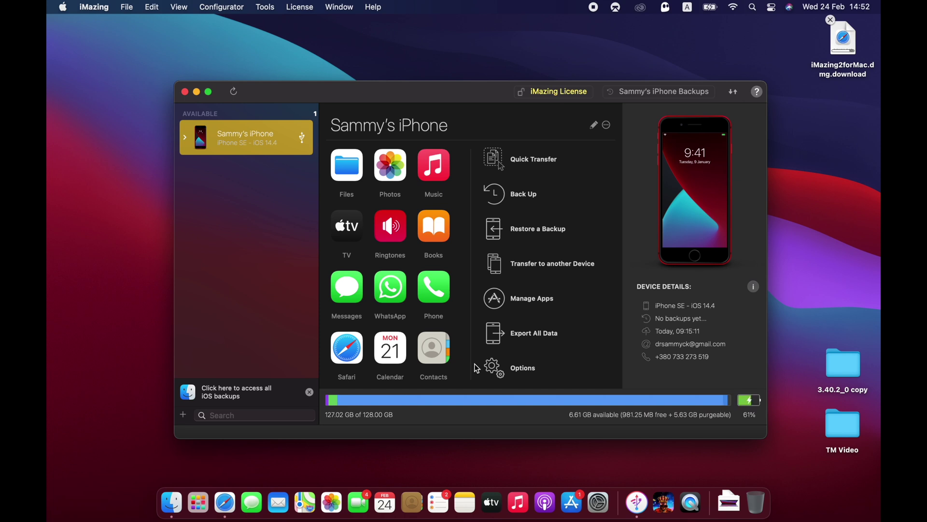
{"action": "scroll", "coordinate": [425, 293], "scroll_direction": "down", "scroll_amount": 3}
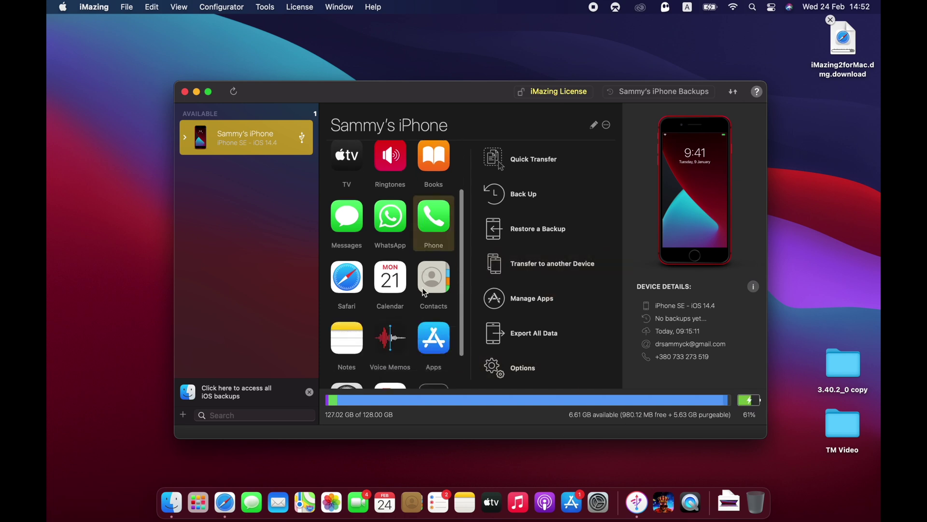
{"action": "scroll", "coordinate": [424, 292], "scroll_direction": "down", "scroll_amount": 2}
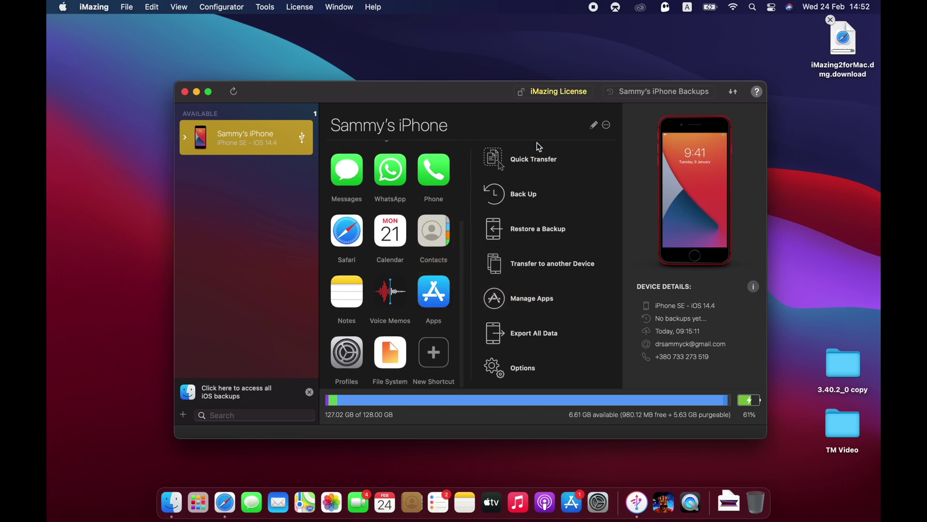
Step: Open Manage Apps for the iPhone and scroll the app library down to Tacticool
{"action": "left_click", "coordinate": [526, 298]}
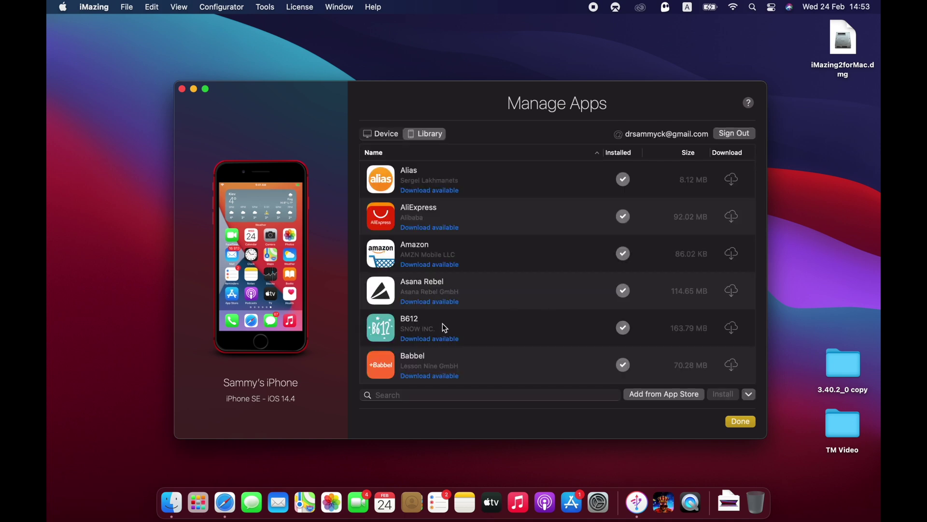
{"action": "scroll", "coordinate": [498, 336], "scroll_direction": "down", "scroll_amount": 15}
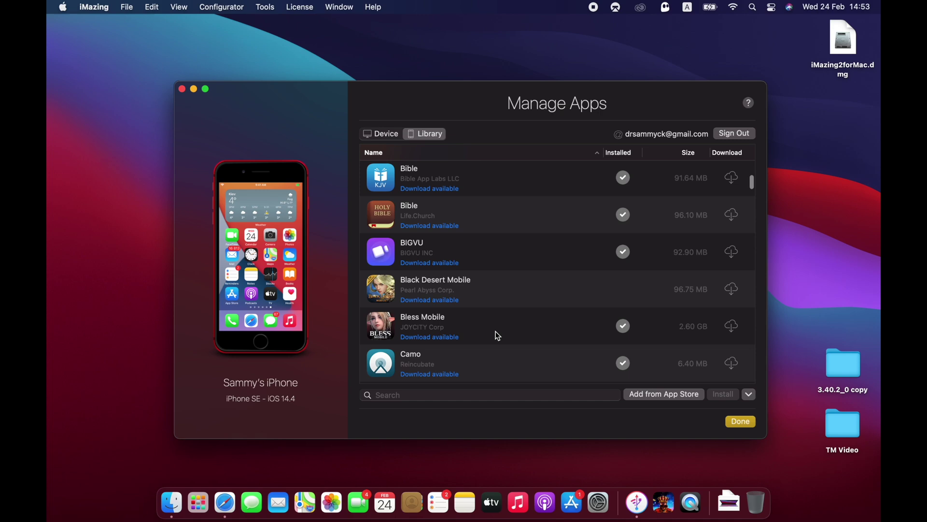
{"action": "scroll", "coordinate": [498, 336], "scroll_direction": "down", "scroll_amount": 20}
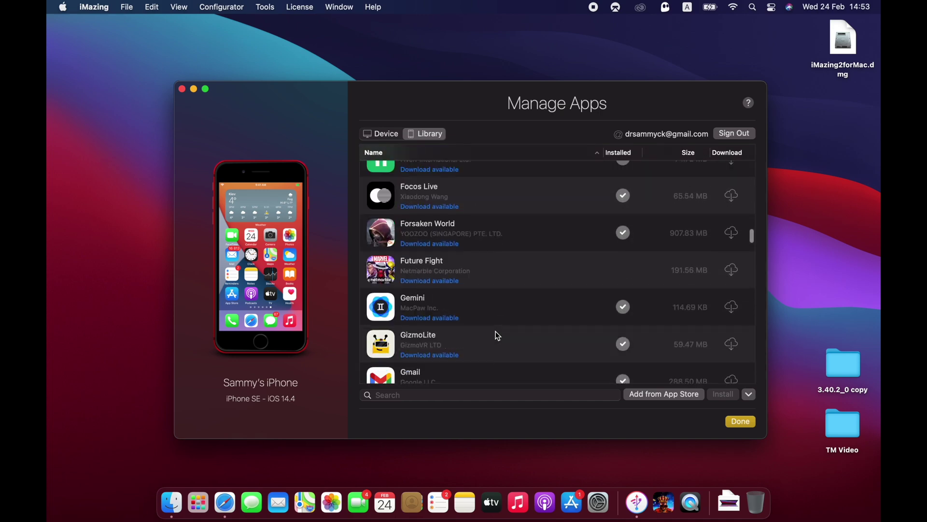
{"action": "scroll", "coordinate": [498, 336], "scroll_direction": "down", "scroll_amount": 5}
{"action": "scroll", "coordinate": [498, 336], "scroll_direction": "up", "scroll_amount": 15}
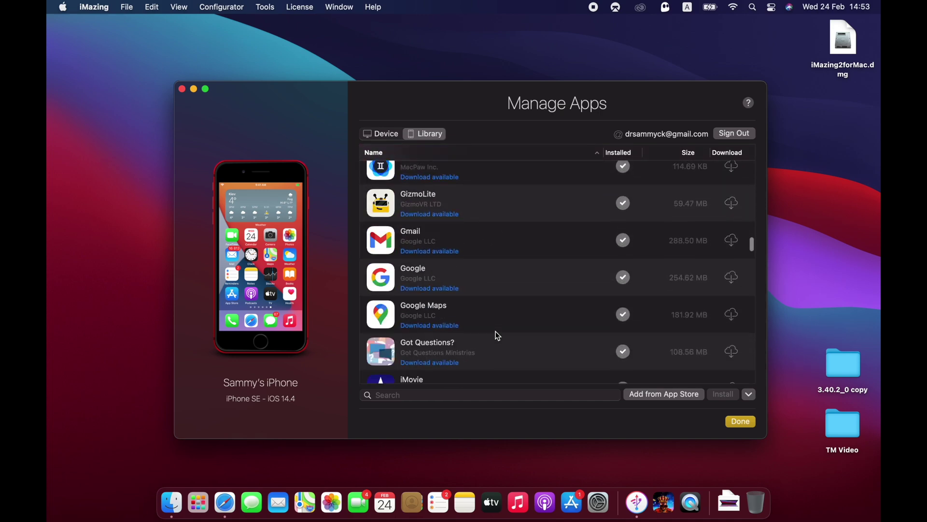
{"action": "scroll", "coordinate": [498, 335], "scroll_direction": "down", "scroll_amount": 15}
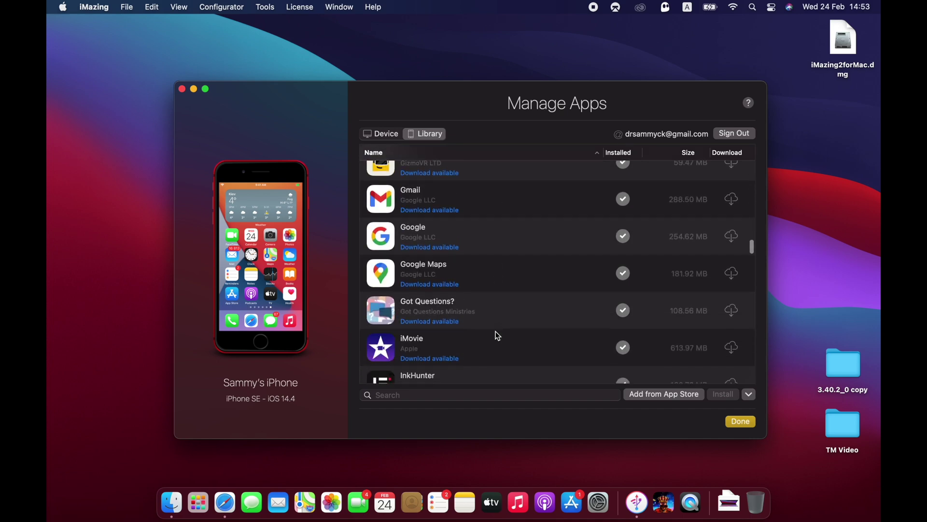
{"action": "scroll", "coordinate": [498, 336], "scroll_direction": "down", "scroll_amount": 5}
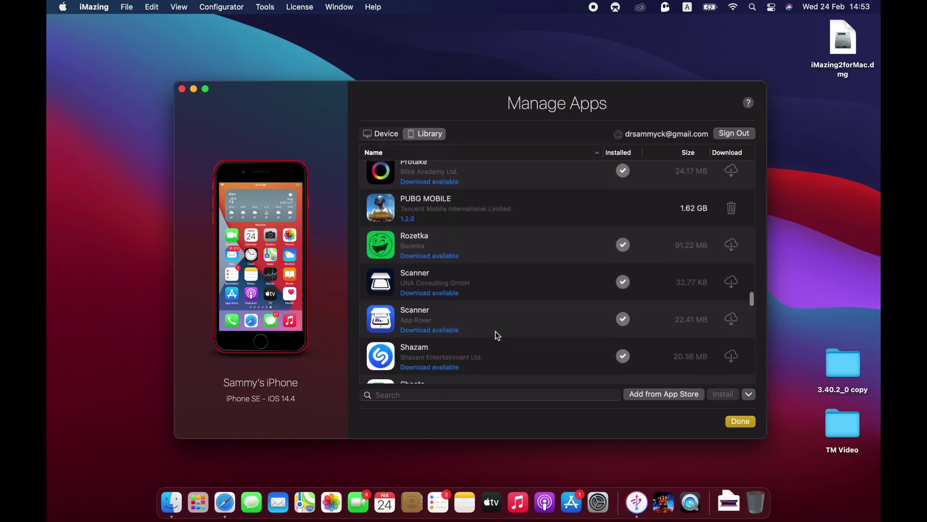
{"action": "scroll", "coordinate": [498, 336], "scroll_direction": "down", "scroll_amount": 20}
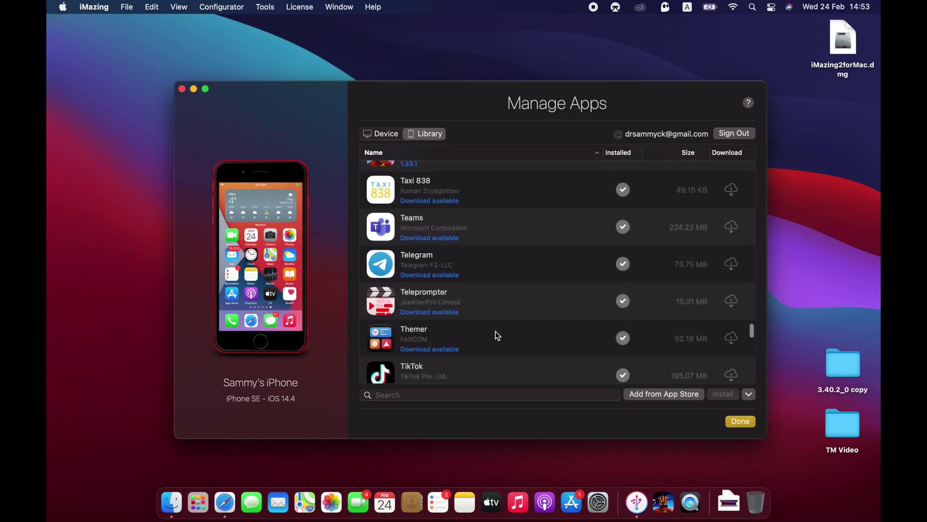
{"action": "scroll", "coordinate": [483, 319], "scroll_direction": "up", "scroll_amount": 3}
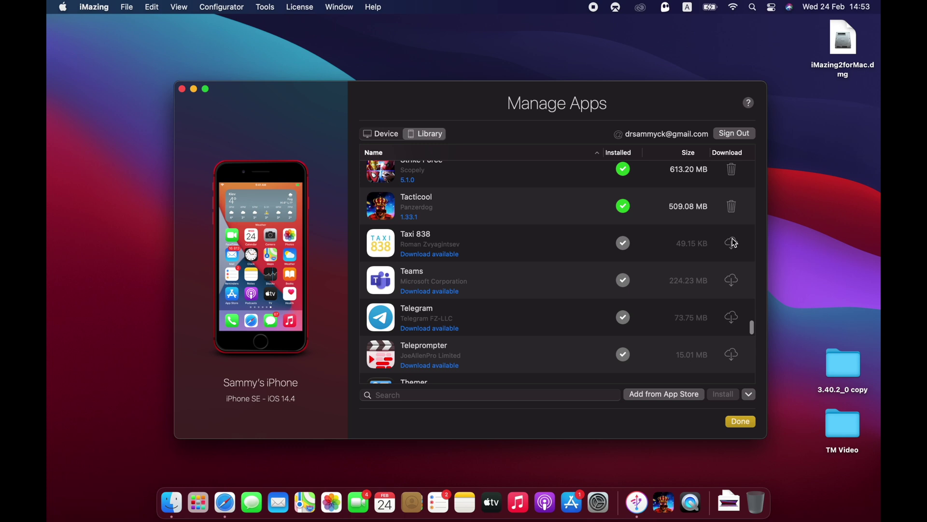
Step: Export Tacticool as an .IPA file from its right-click menu
{"action": "right_click", "coordinate": [593, 205]}
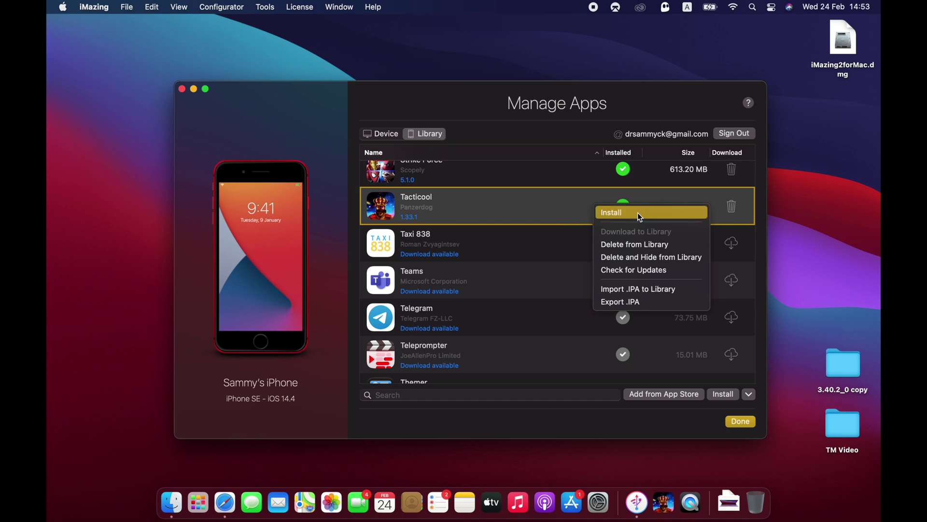
{"action": "left_click", "coordinate": [635, 306]}
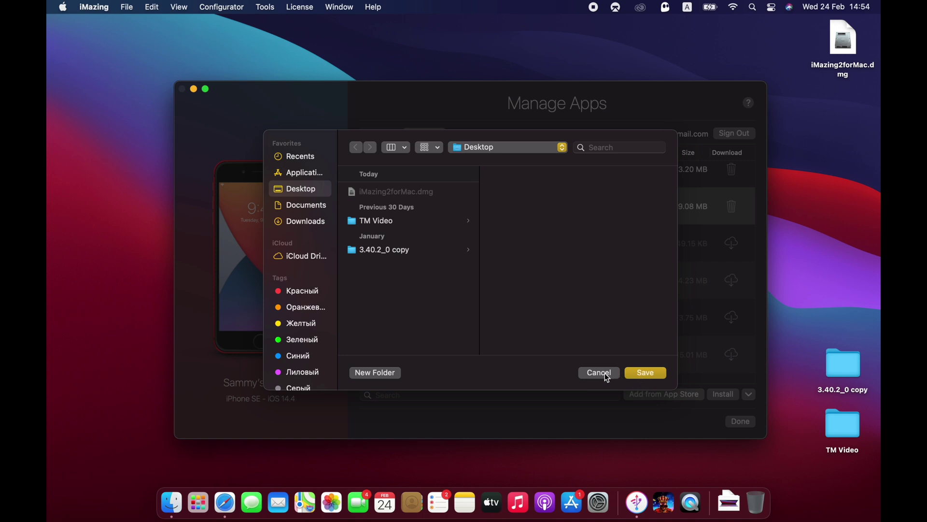
Step: Save Tacticool 1.33.1.ipa to the Desktop, install it, and view it in Applications
{"action": "left_click", "coordinate": [644, 373]}
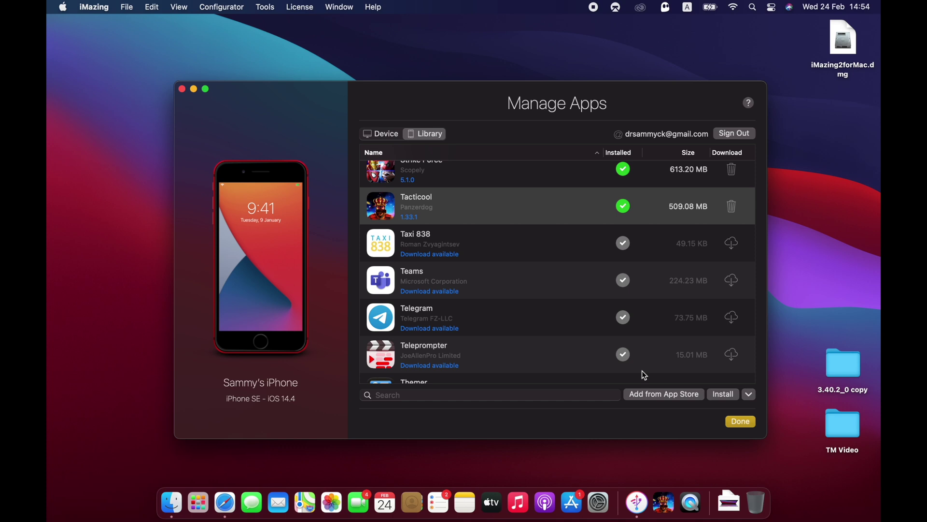
{"action": "left_click_drag", "start_coordinate": [414, 97], "coordinate": [256, 104]}
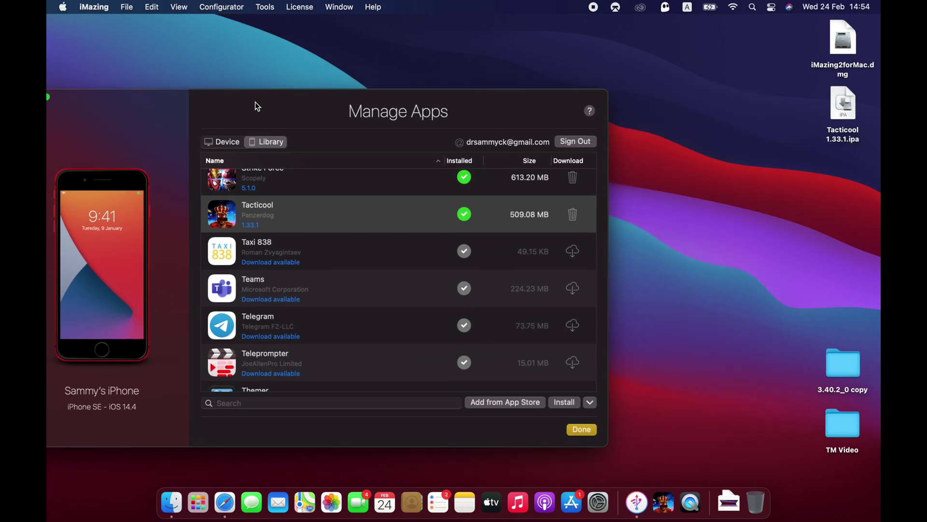
{"action": "left_click", "coordinate": [856, 117]}
{"action": "left_click_drag", "start_coordinate": [856, 117], "coordinate": [844, 194]}
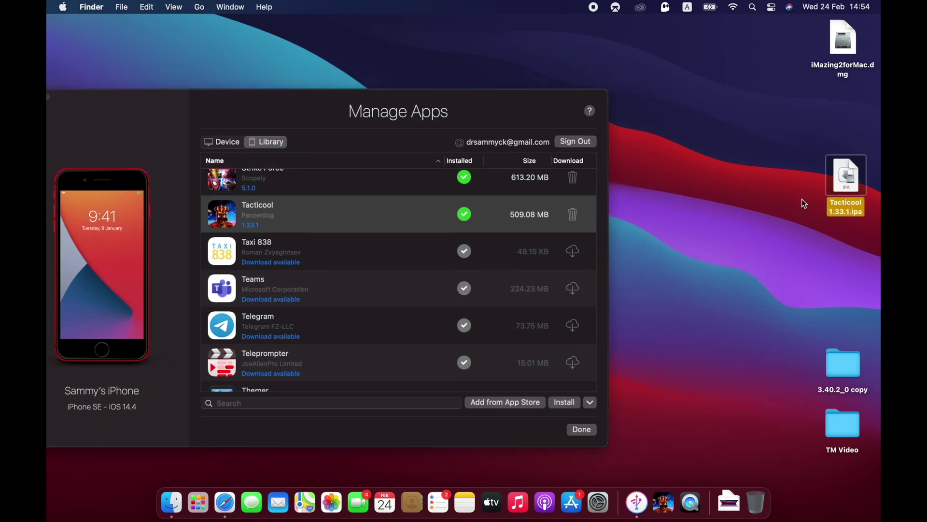
{"action": "double_click", "coordinate": [844, 194]}
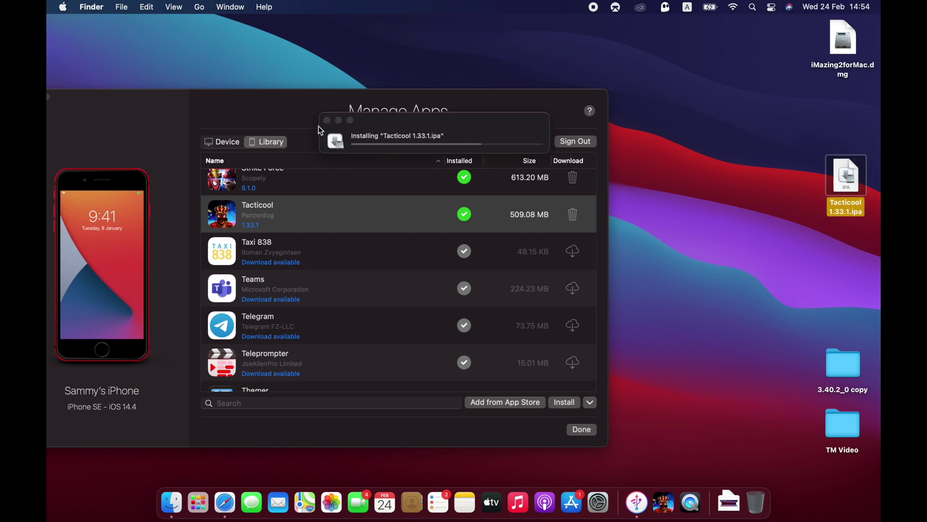
{"action": "key", "text": "super+shift+a"}
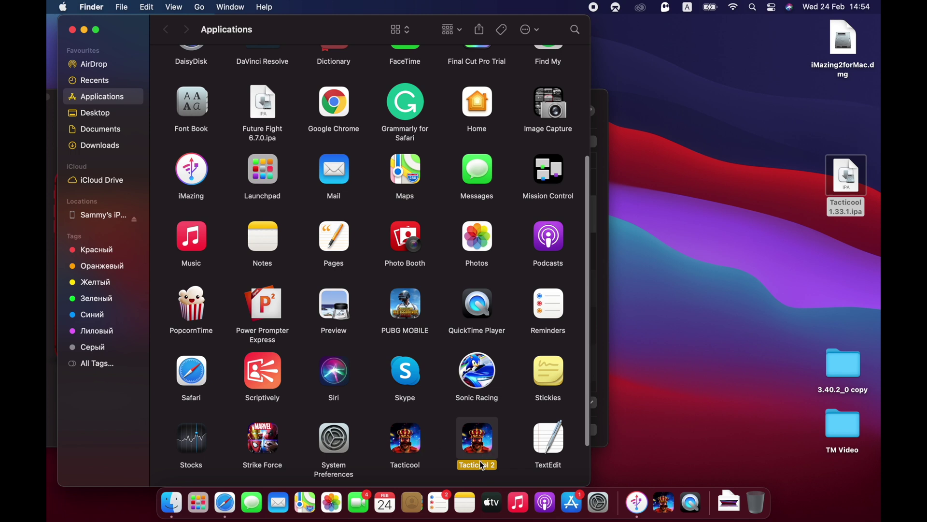
Step: Move Tacticool 2 to the Bin using the account password, then return to iMazing
{"action": "left_click_drag", "start_coordinate": [482, 465], "coordinate": [756, 503]}
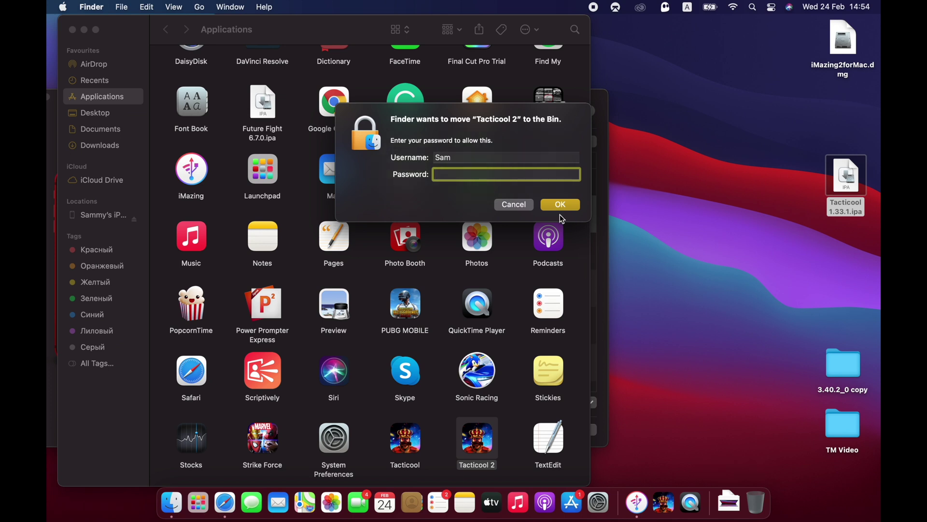
{"action": "type", "text": "••••"}
{"action": "key", "text": "Return"}
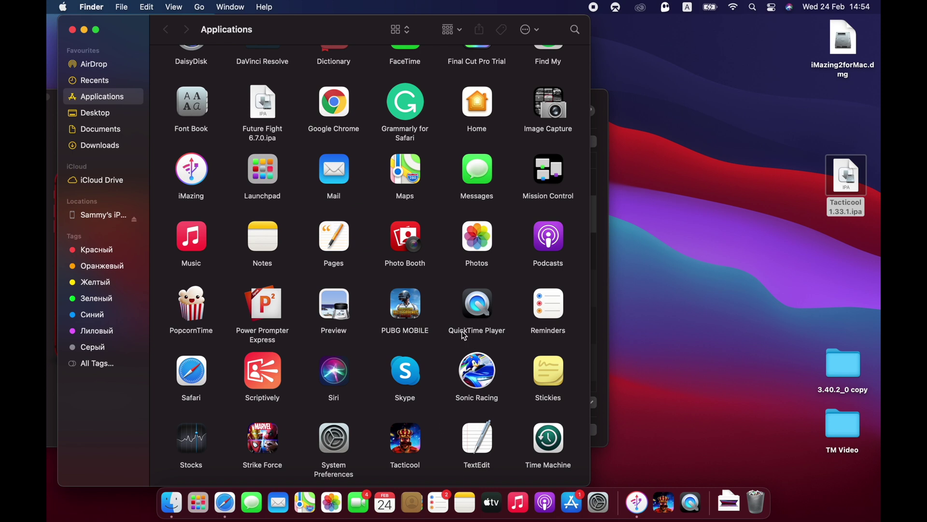
{"action": "left_click", "coordinate": [74, 30]}
{"action": "left_click", "coordinate": [84, 115]}
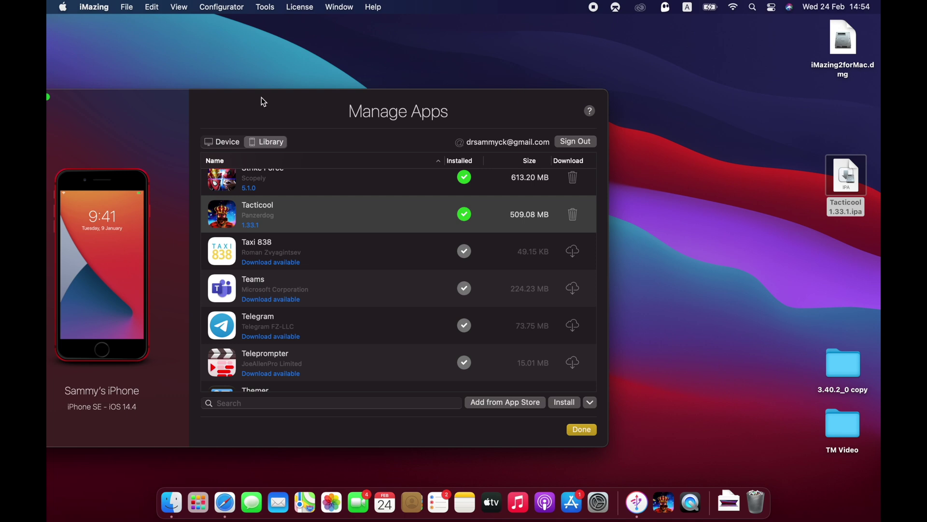
Step: Close the Manage Apps sheet and the iMazing window
{"action": "left_click_drag", "start_coordinate": [261, 101], "coordinate": [385, 93]}
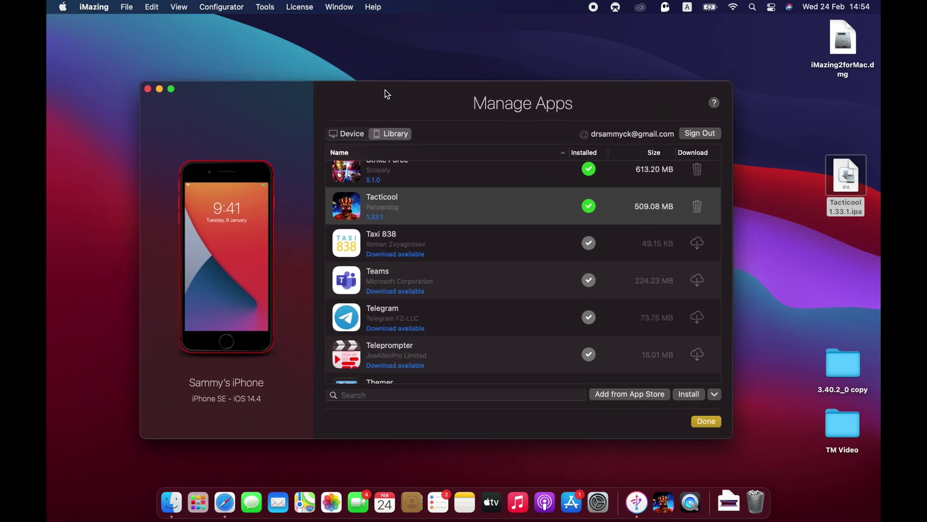
{"action": "left_click", "coordinate": [151, 92]}
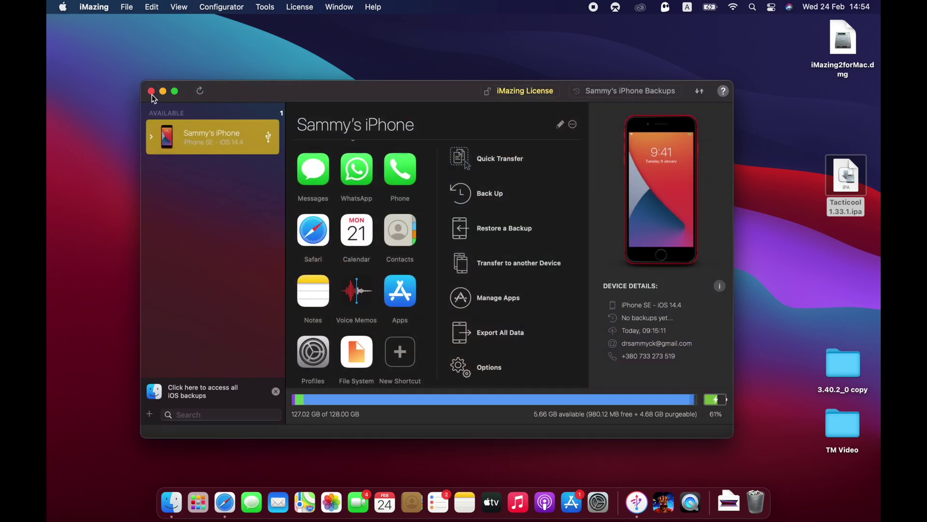
{"action": "left_click", "coordinate": [152, 92]}
Step: Launch Tacticool from the second Launchpad page
{"action": "key", "text": "F4"}
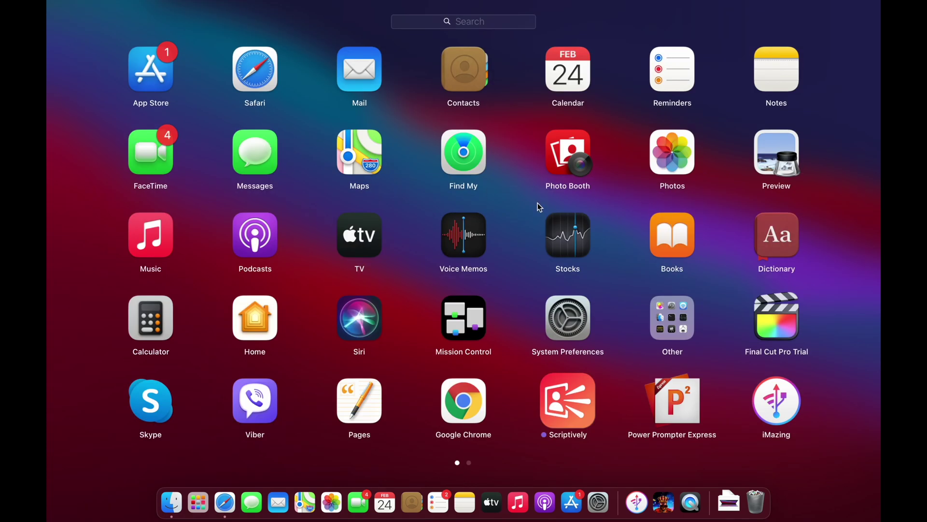
{"action": "scroll", "coordinate": [596, 220], "scroll_direction": "right", "scroll_amount": 3}
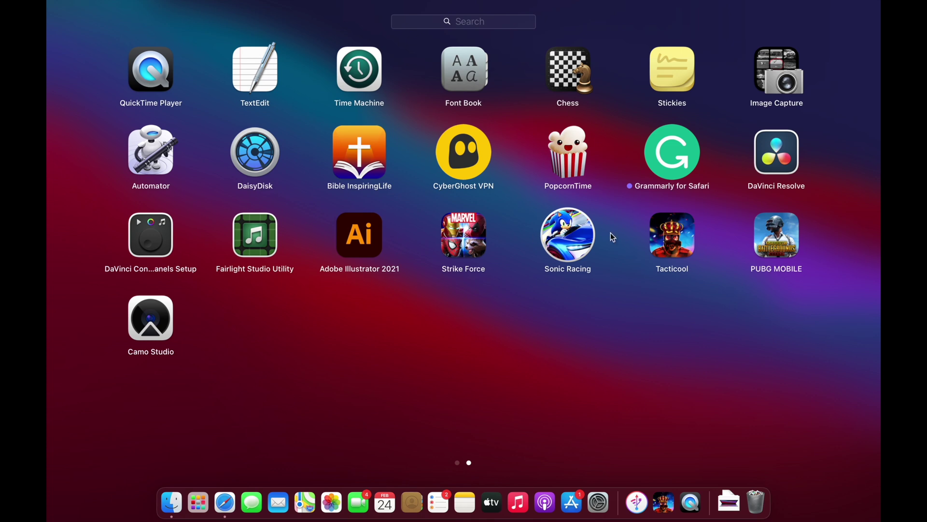
{"action": "left_click", "coordinate": [681, 248]}
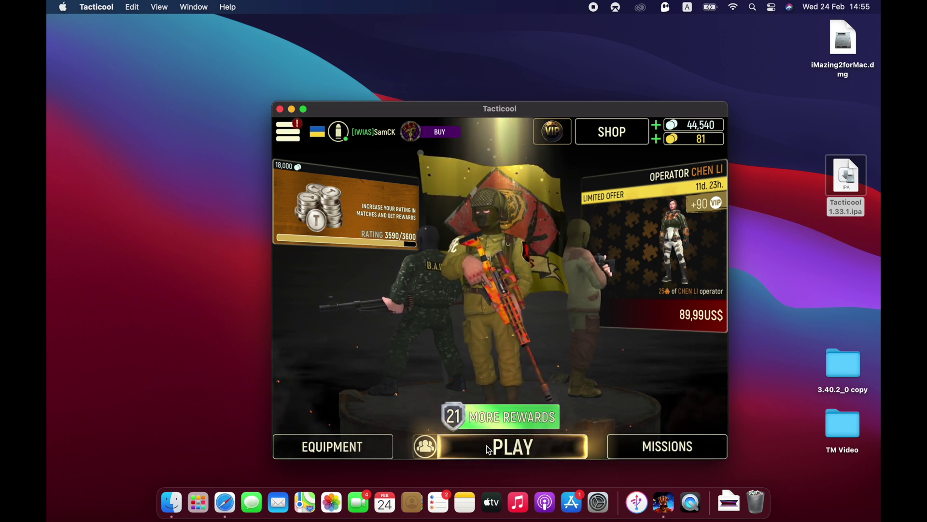
Step: Quit Tacticool and check the Bluetooth device list in Control Center
{"action": "left_click", "coordinate": [280, 109]}
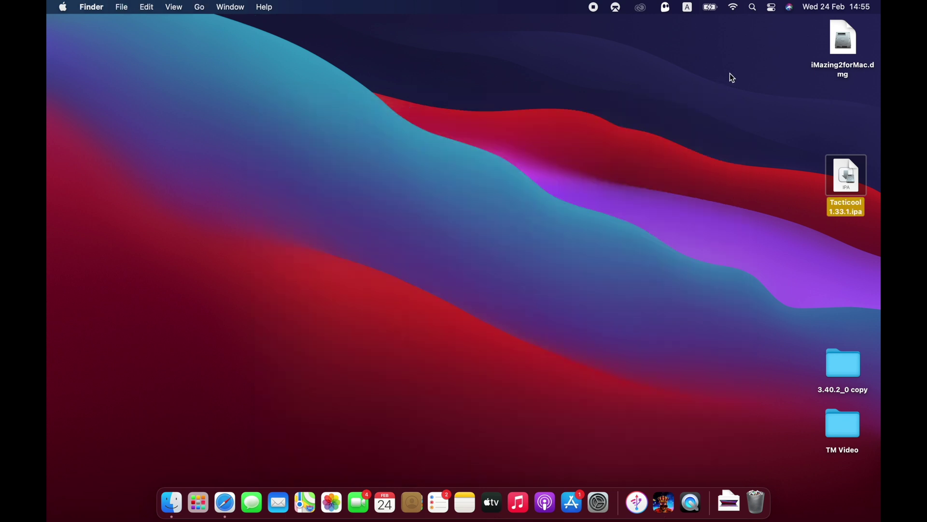
{"action": "left_click", "coordinate": [773, 10]}
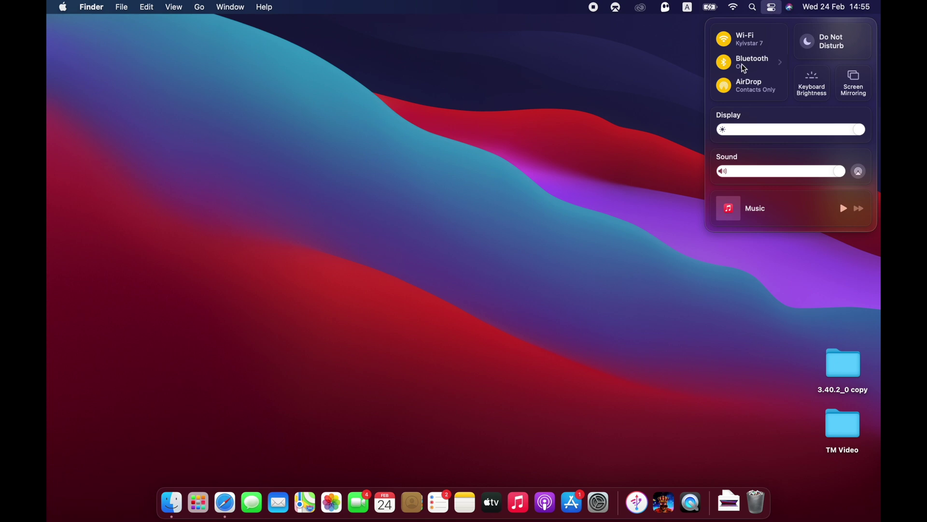
{"action": "left_click", "coordinate": [747, 60]}
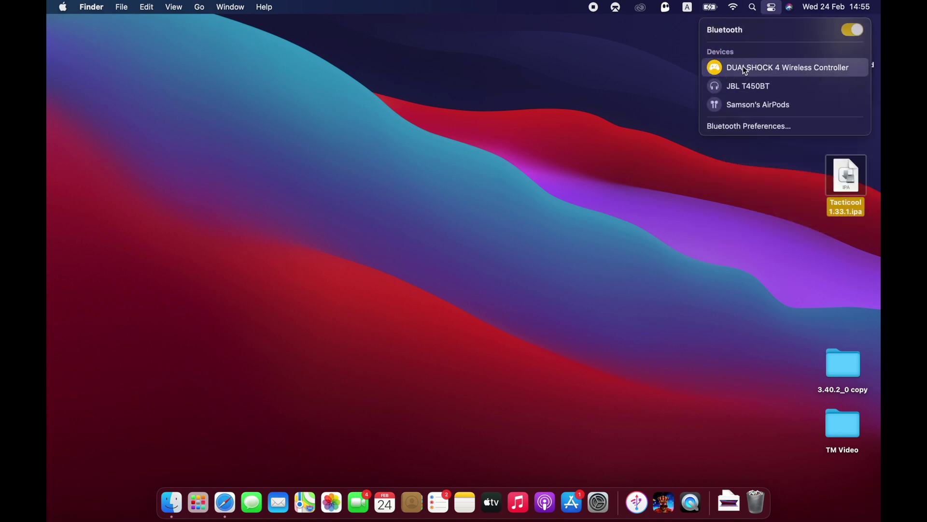
{"action": "left_click", "coordinate": [560, 139]}
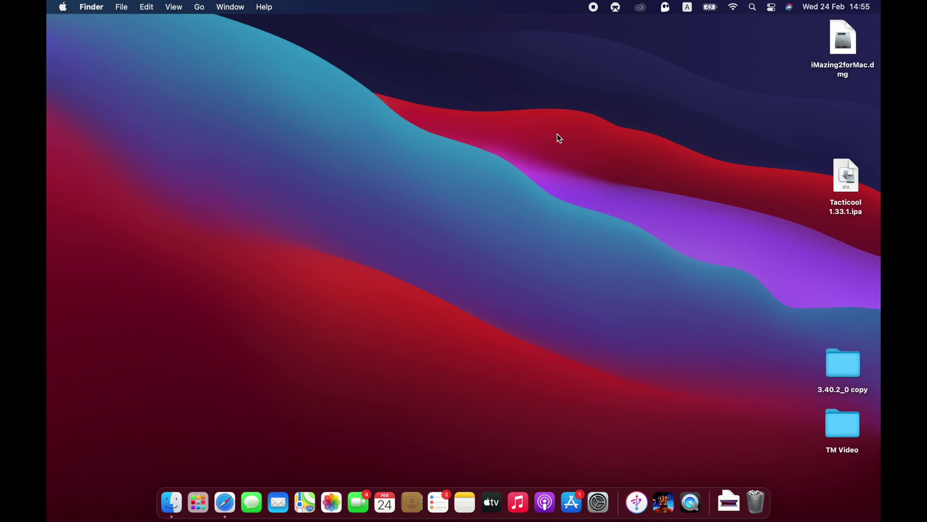
Step: Connect the DUALSHOCK 4 Wireless Controller through Control Center's Bluetooth menu
{"action": "left_click", "coordinate": [773, 8]}
{"action": "left_click", "coordinate": [759, 67]}
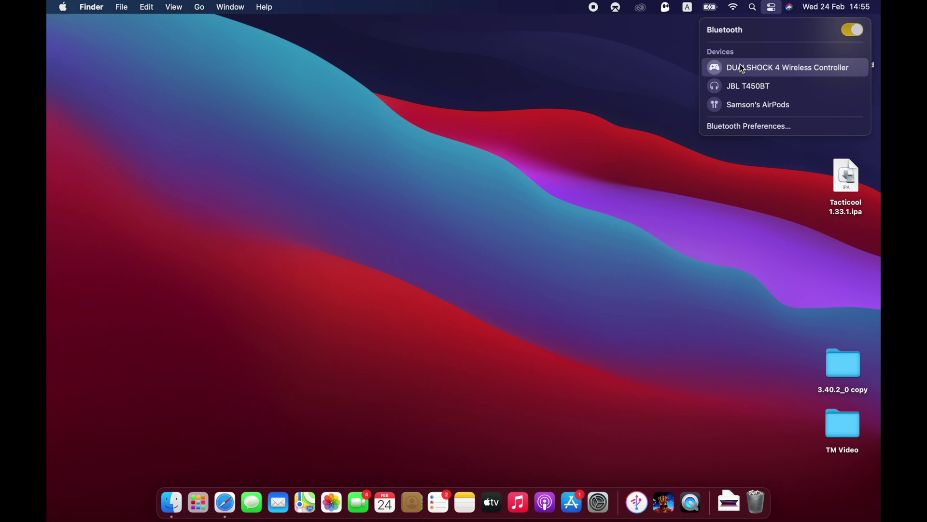
{"action": "left_click", "coordinate": [744, 68]}
{"action": "left_click", "coordinate": [676, 106]}
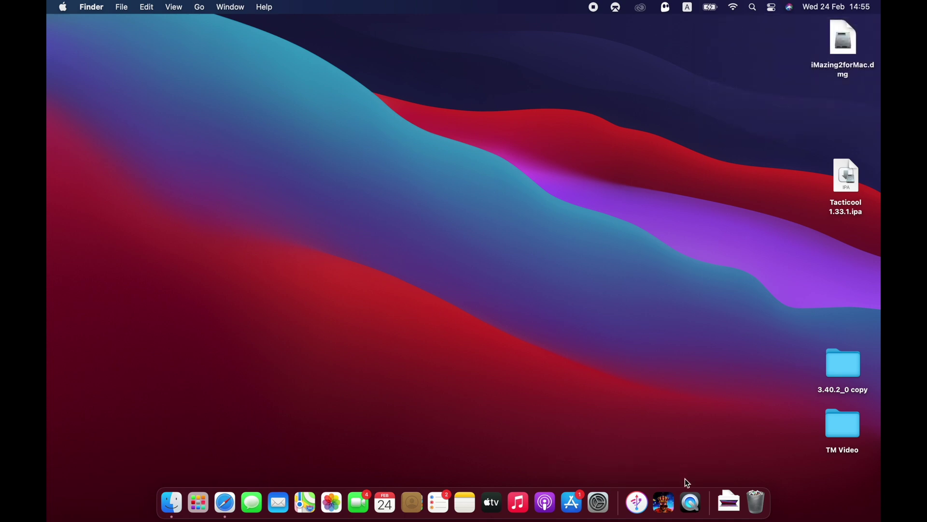
Step: Relaunch Tacticool from the Dock and switch its window to full screen
{"action": "left_click", "coordinate": [665, 502]}
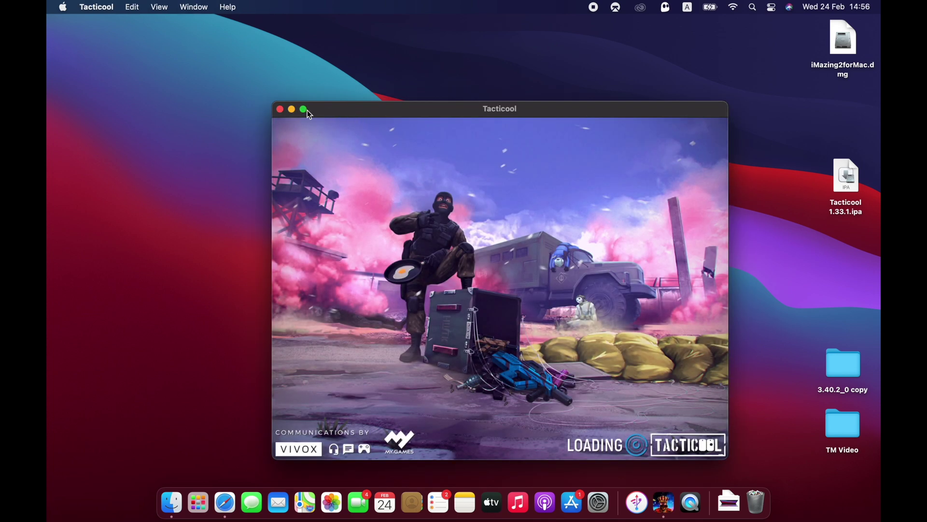
{"action": "mouse_move", "coordinate": [304, 113]}
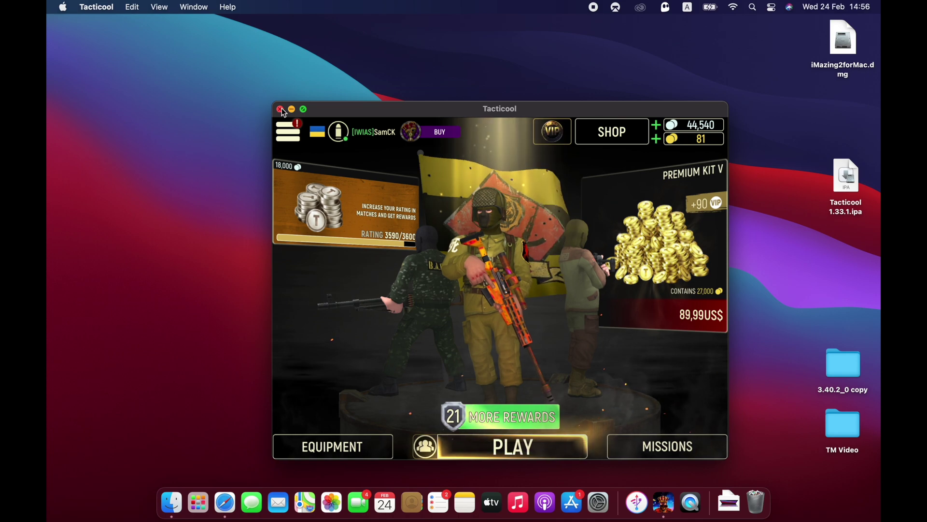
{"action": "left_click", "coordinate": [304, 109]}
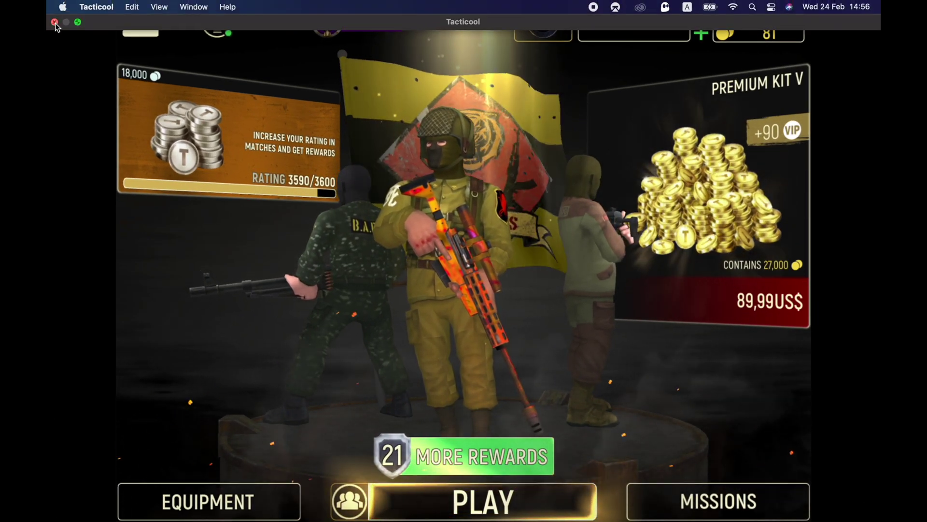
Step: Quit the full-screen Tacticool game to return to the desktop with the Tacticool 1.33.1.ipa file
{"action": "left_click", "coordinate": [55, 23]}
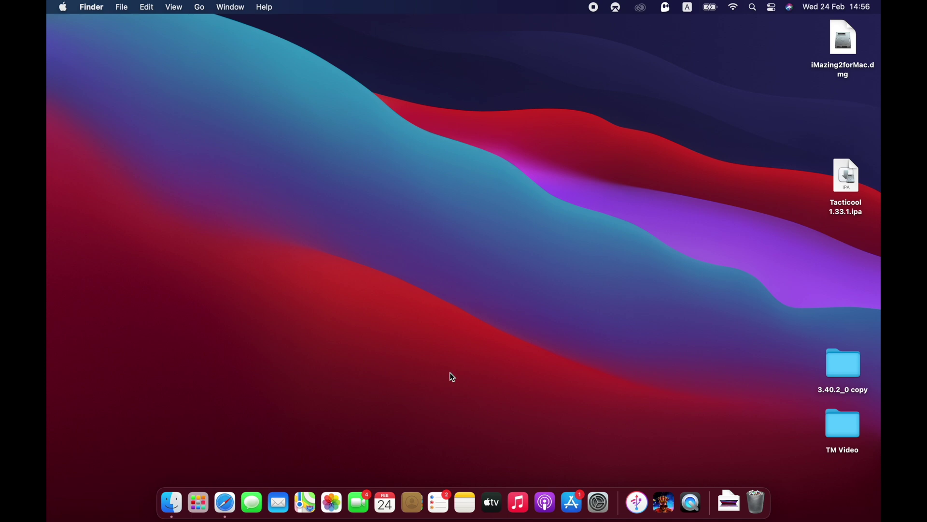